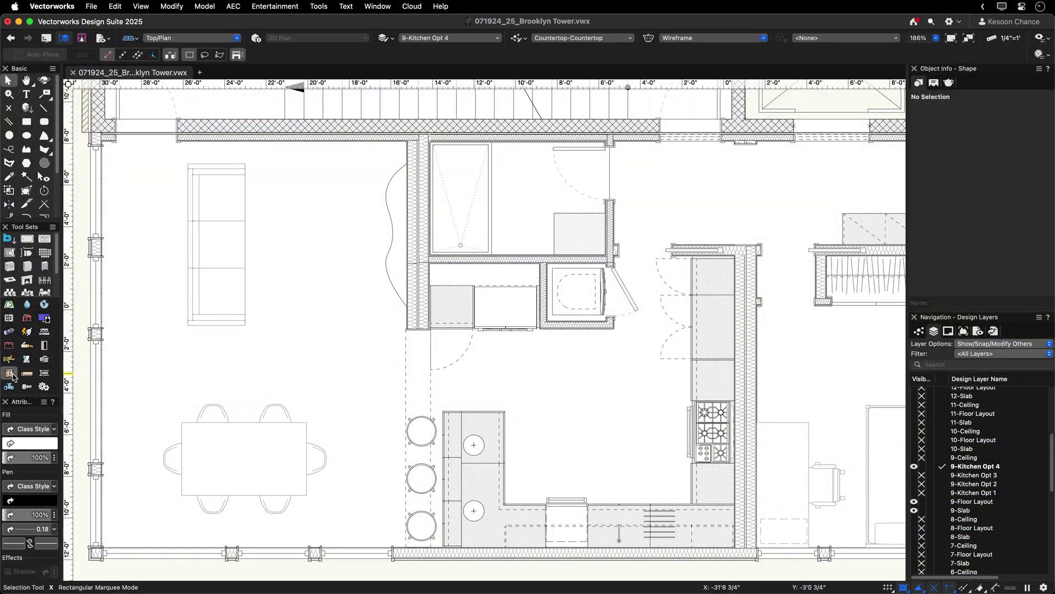
- Convert the curved polyline by the left wall into a countertop with Create Objects from Shapes
click(11, 280)
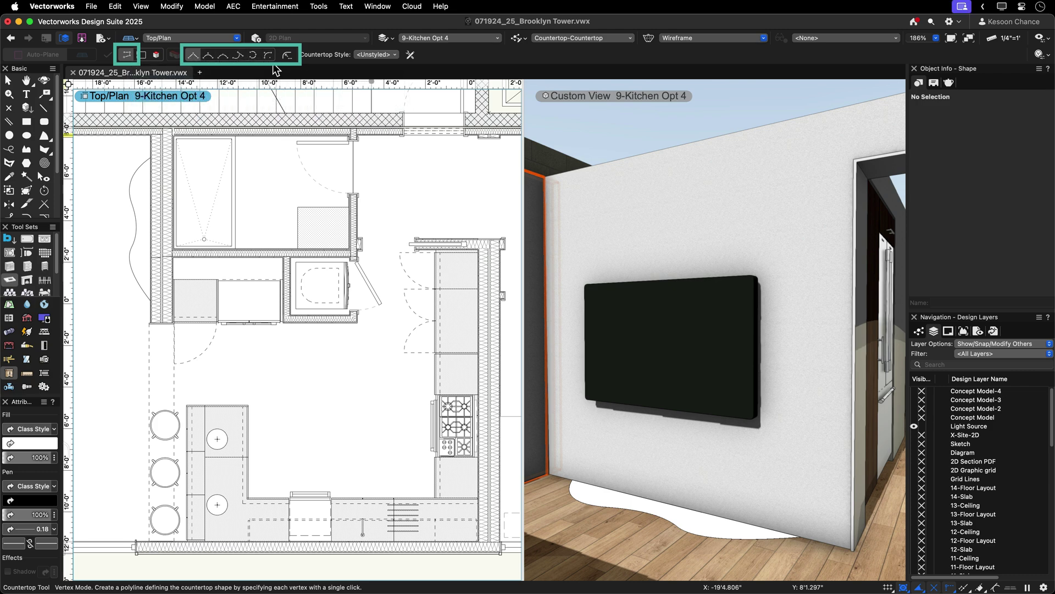
key(x)
click(139, 174)
right_click(139, 174)
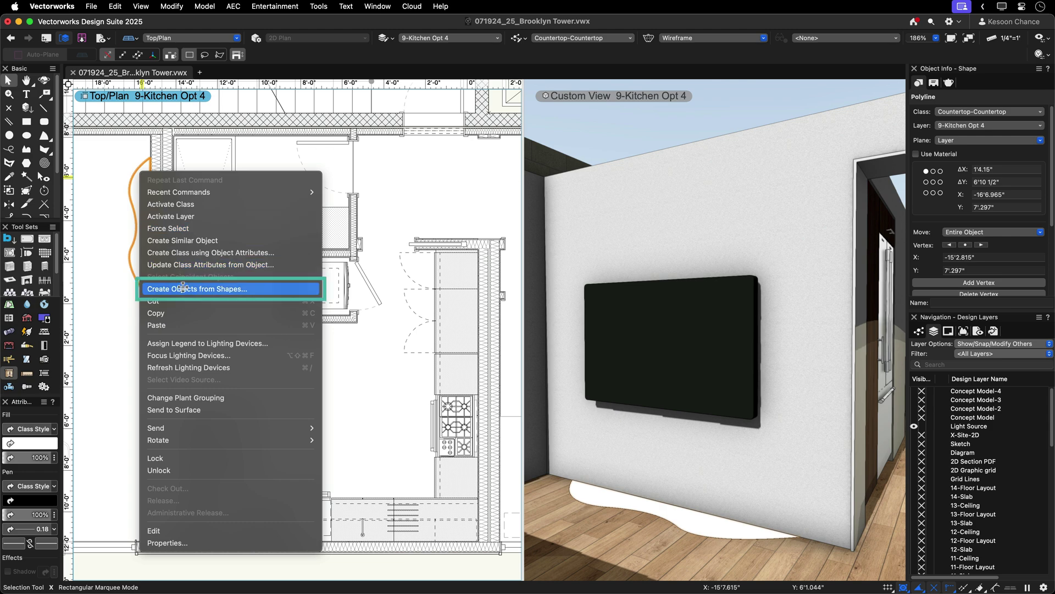
click(183, 287)
click(715, 300)
click(732, 320)
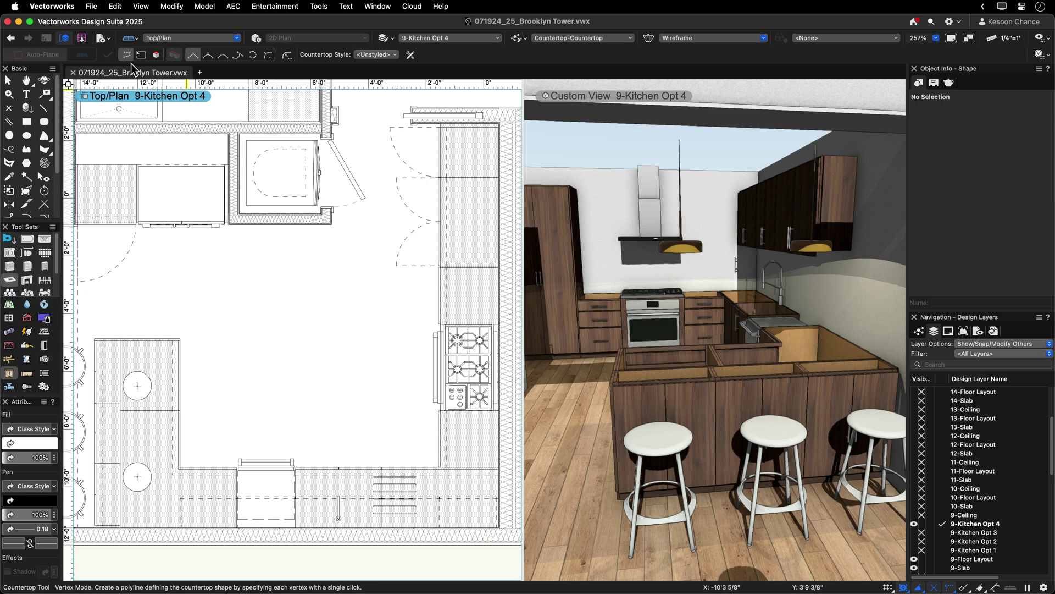
- Create a countertop over the right-wall cabinet column using Marquee Mode
click(141, 54)
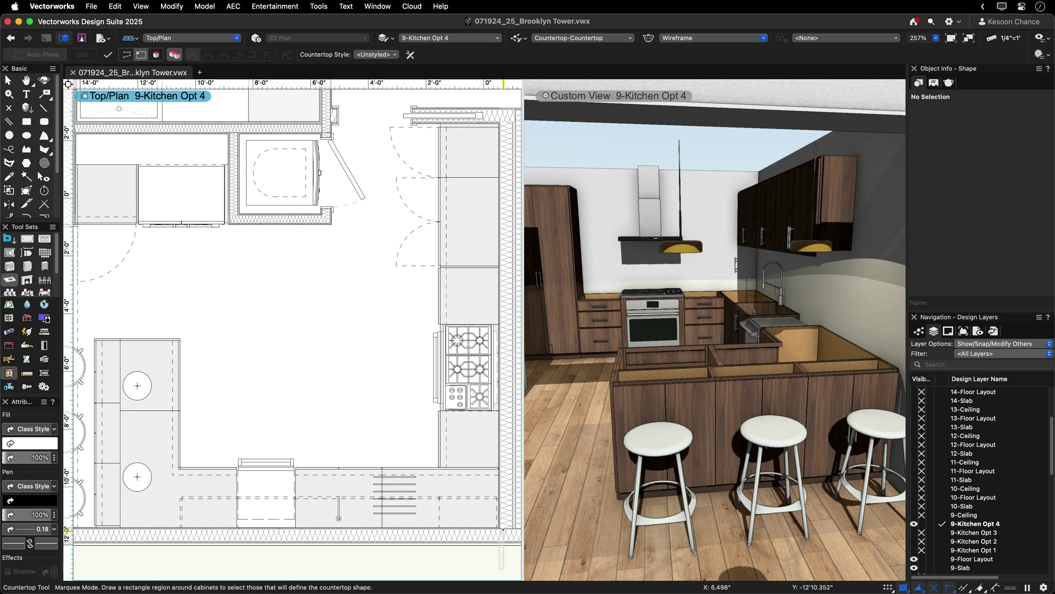
drag(499, 569, 431, 264)
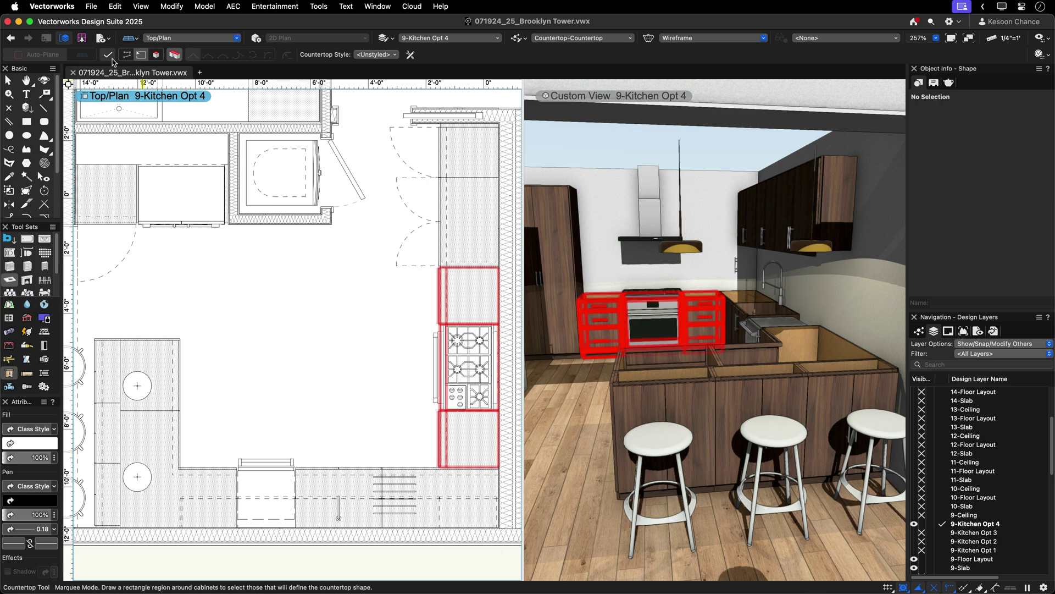
click(108, 55)
- Pick the three bottom-run and three left-side cabinets to create the L-shaped countertop
click(156, 55)
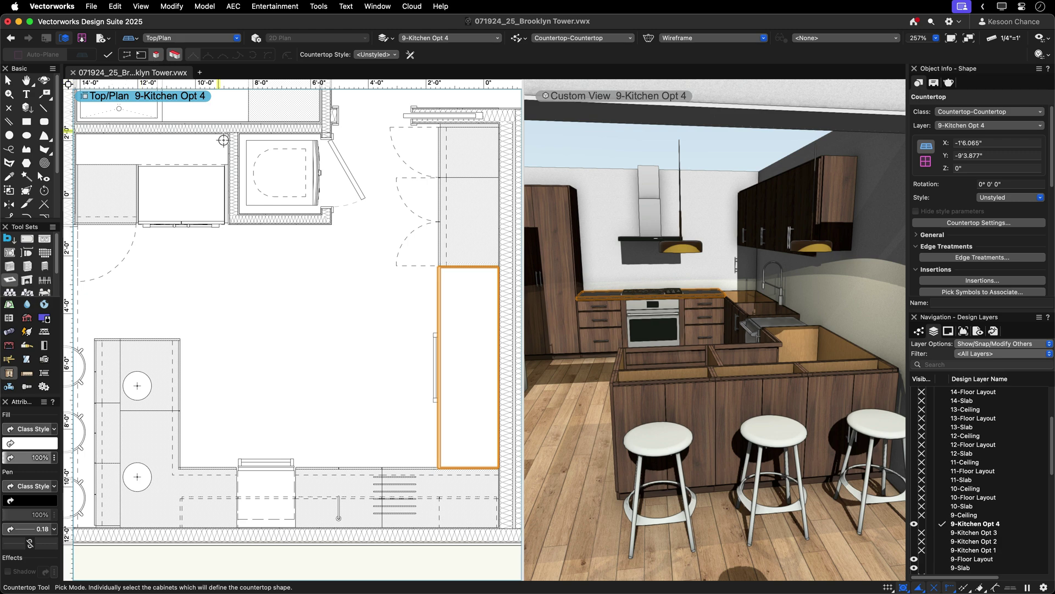
click(394, 463)
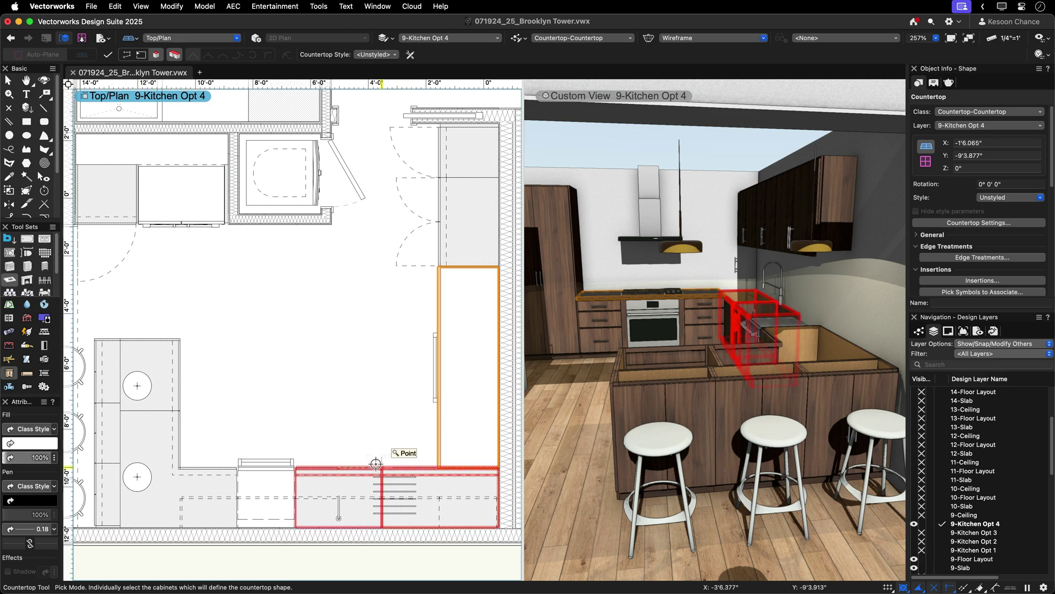
click(319, 463)
click(220, 467)
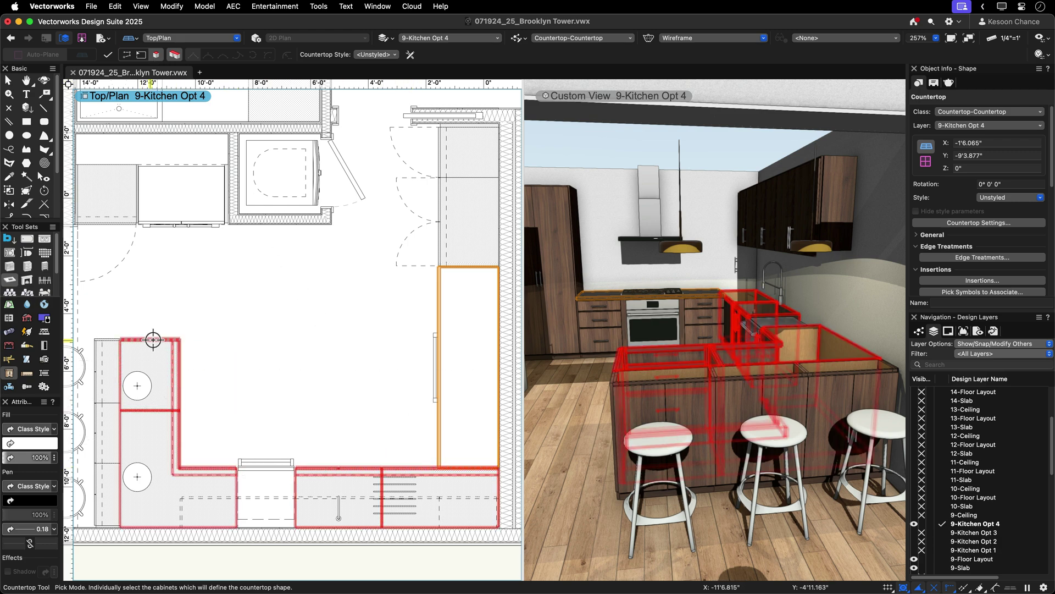
click(108, 357)
click(110, 420)
click(110, 473)
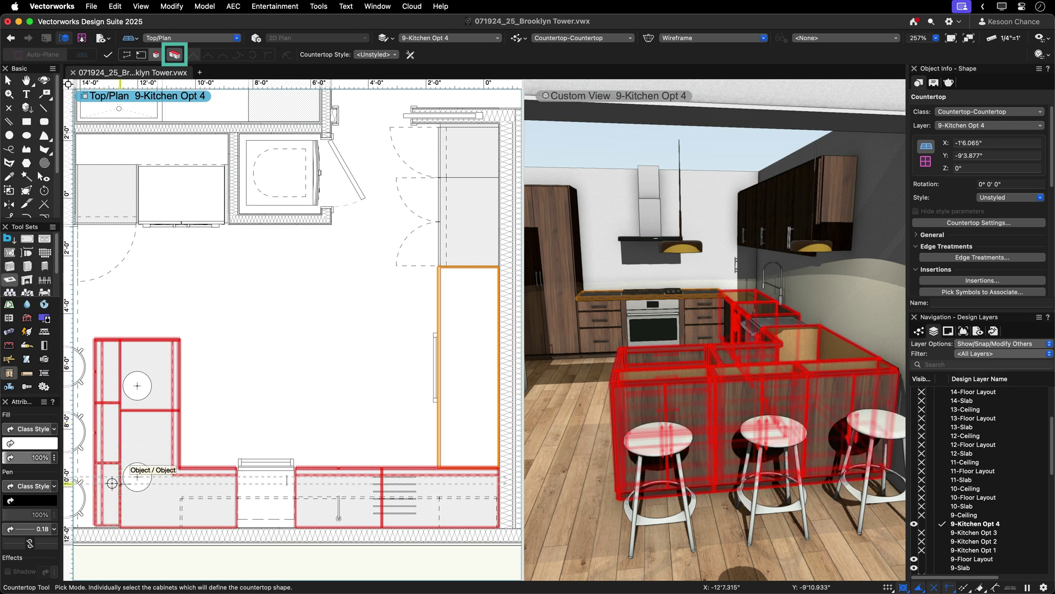
key(Return)
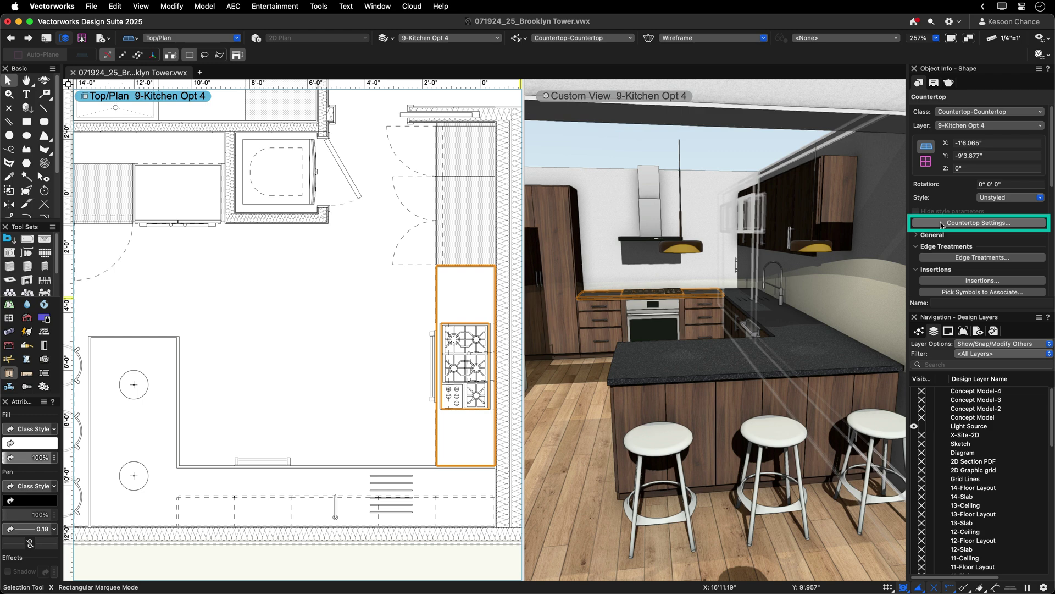
- Give the stove-wall countertop a 1" front overhang, a 1/2 Bevel Edge profile, and allow extending
click(942, 223)
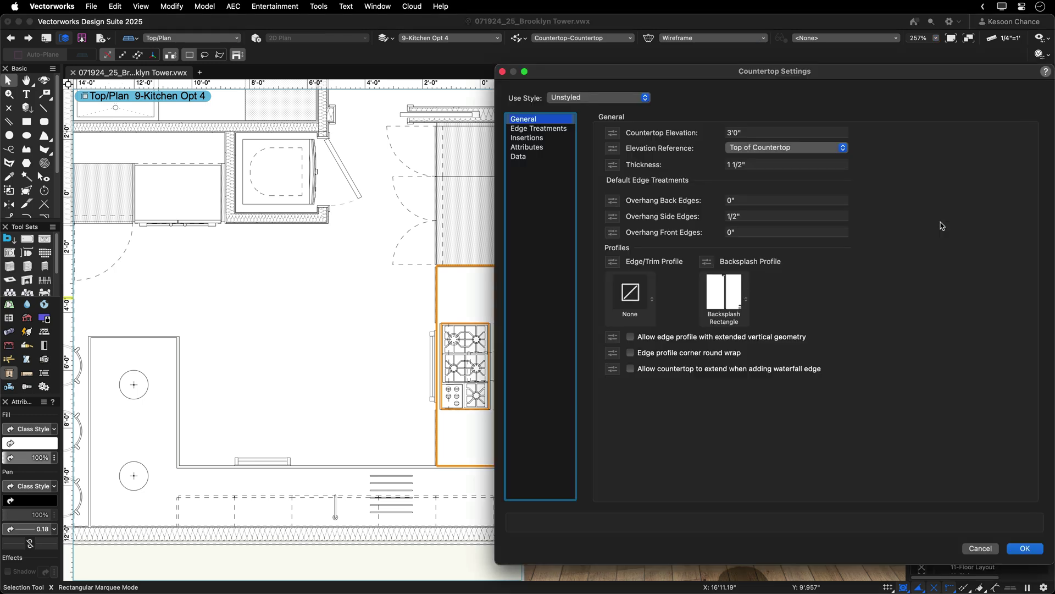
click(786, 148)
click(820, 212)
click(786, 232)
text(1)
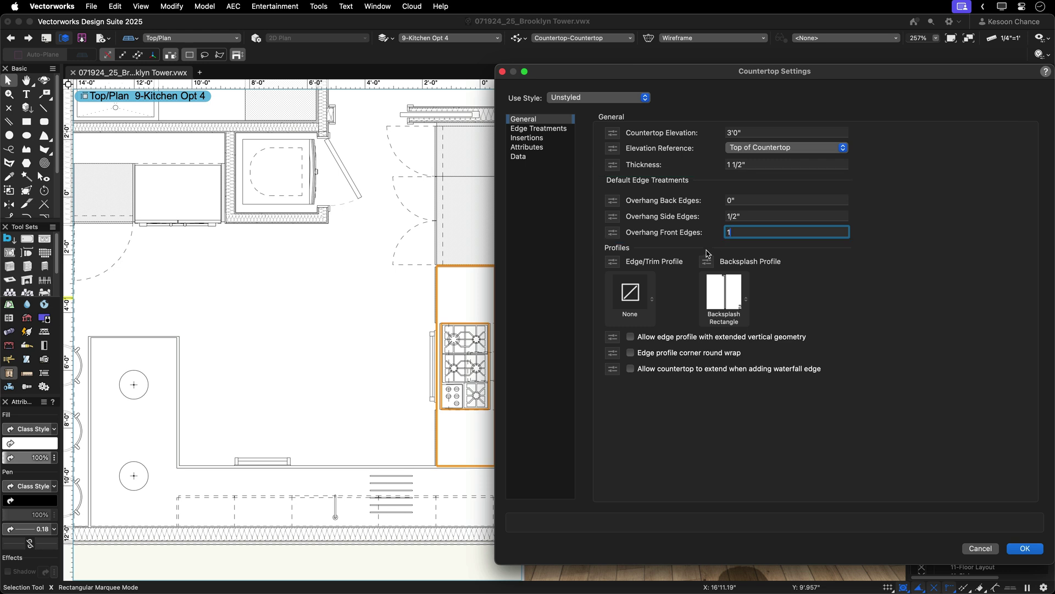
click(642, 301)
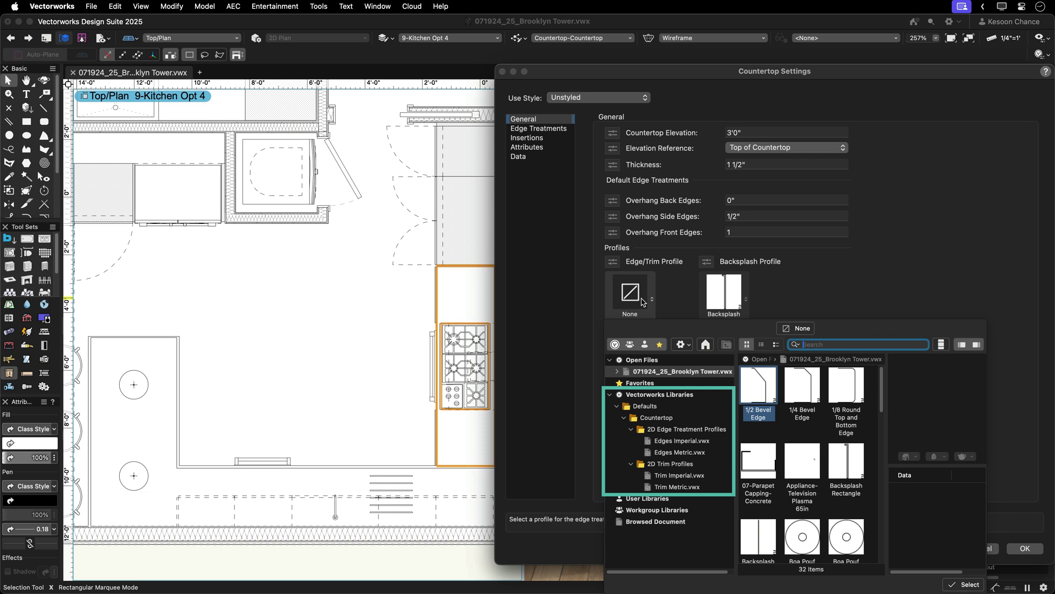
double_click(758, 391)
click(802, 376)
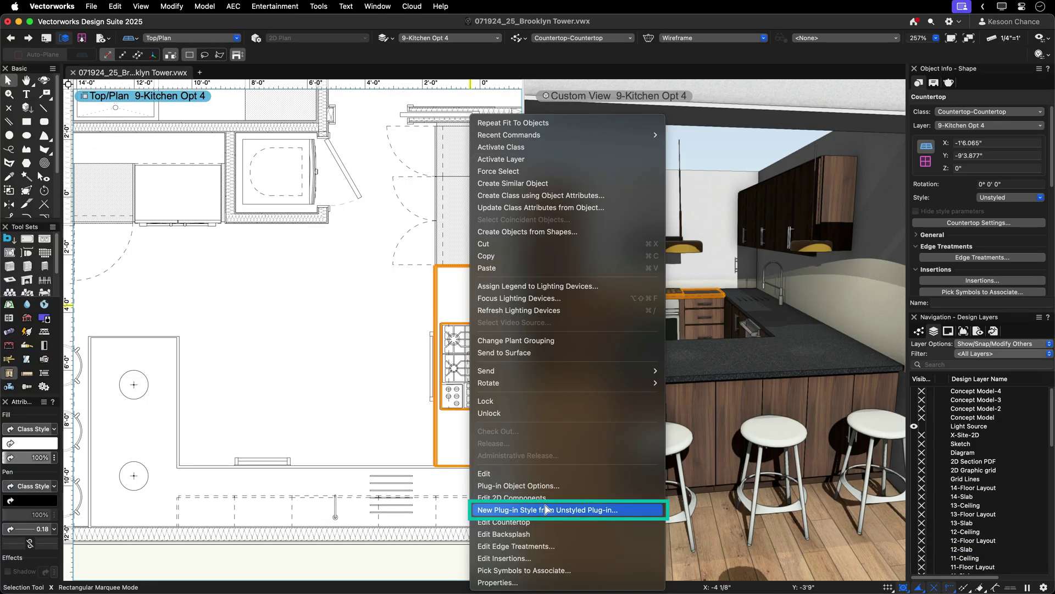
- Save the stove-wall countertop's settings as the new plug-in style Countertop Style 4
click(545, 509)
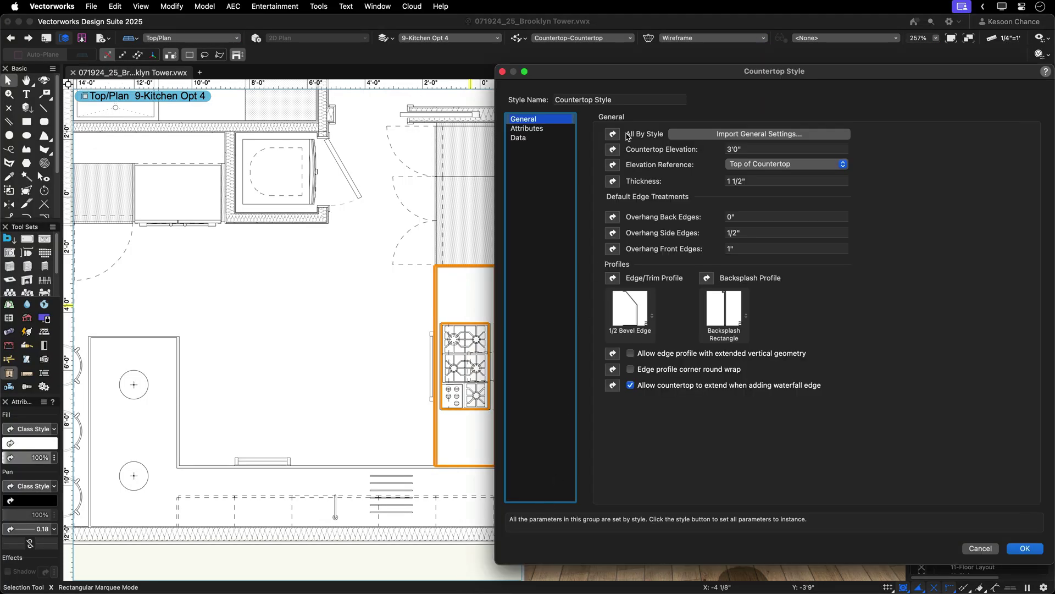
click(629, 101)
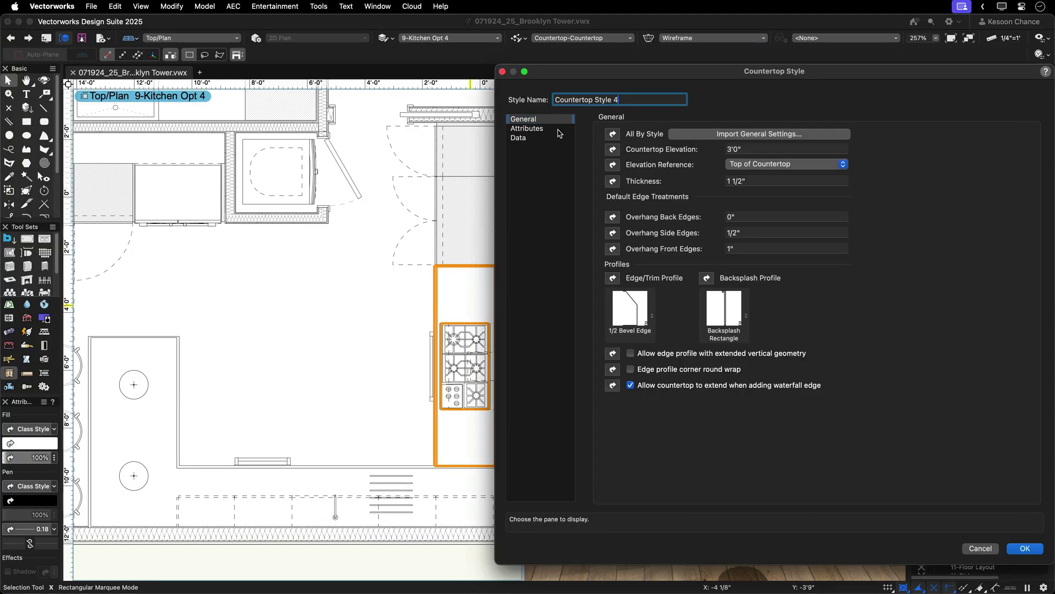
click(527, 128)
click(518, 137)
click(1024, 548)
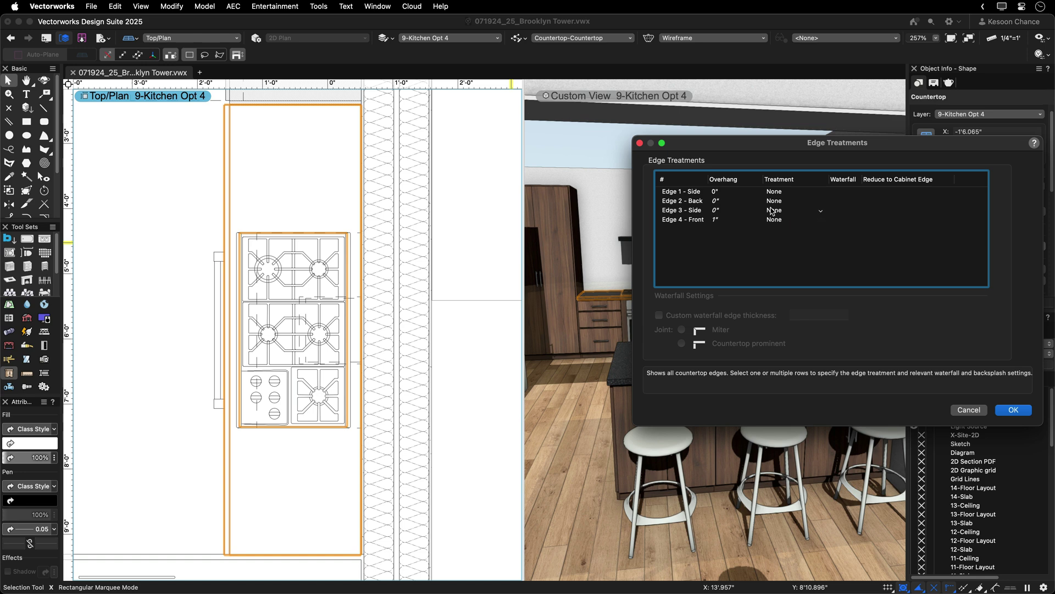
- Give the stove-wall countertop a 1/2" back overhang with separate backsplash and a profiled front edge
double_click(731, 201)
text(1/2)
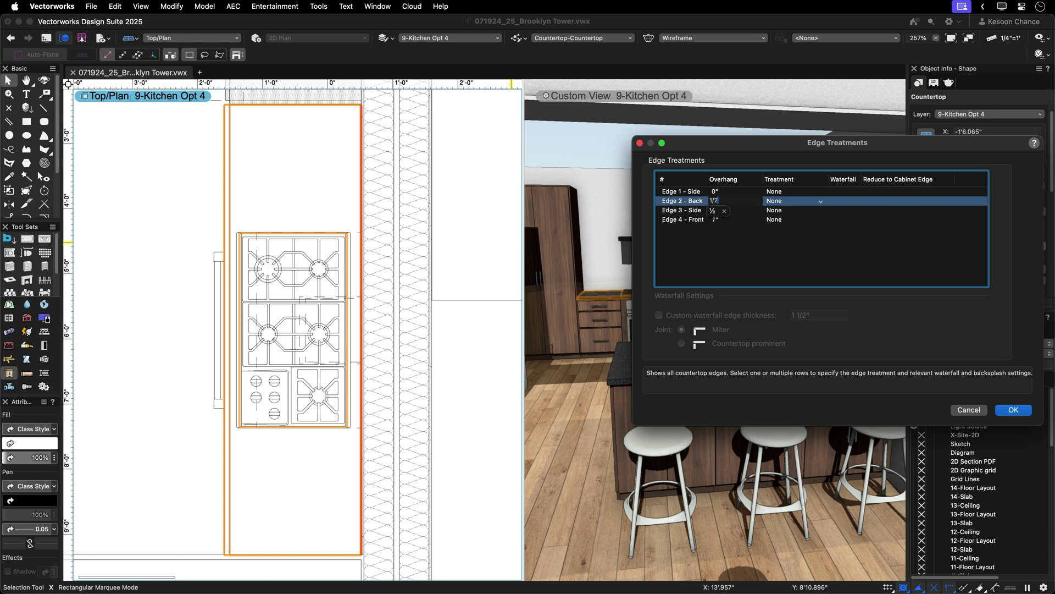
click(725, 210)
click(827, 202)
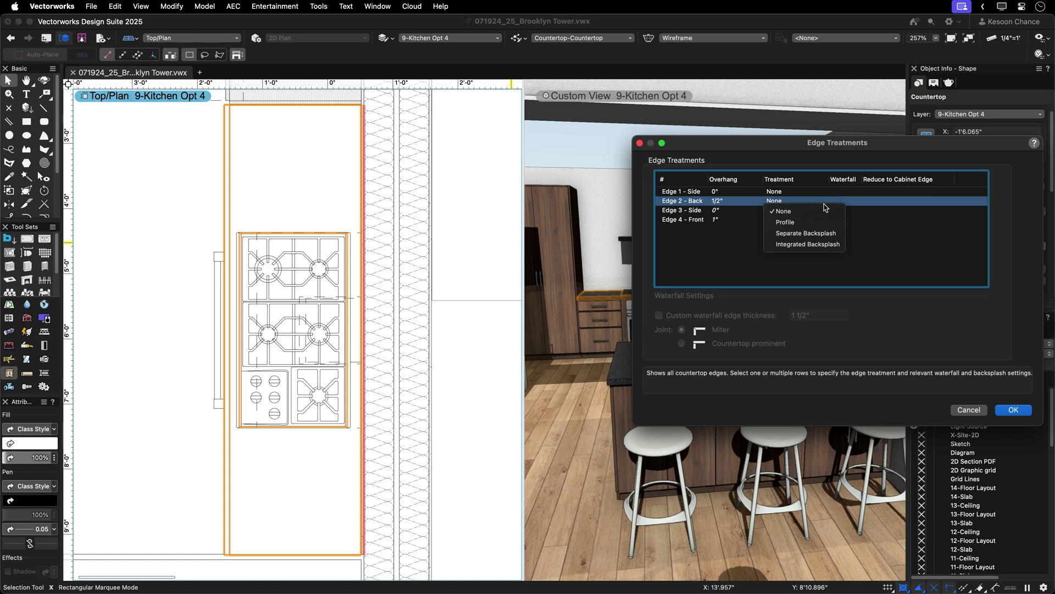
click(825, 233)
click(824, 238)
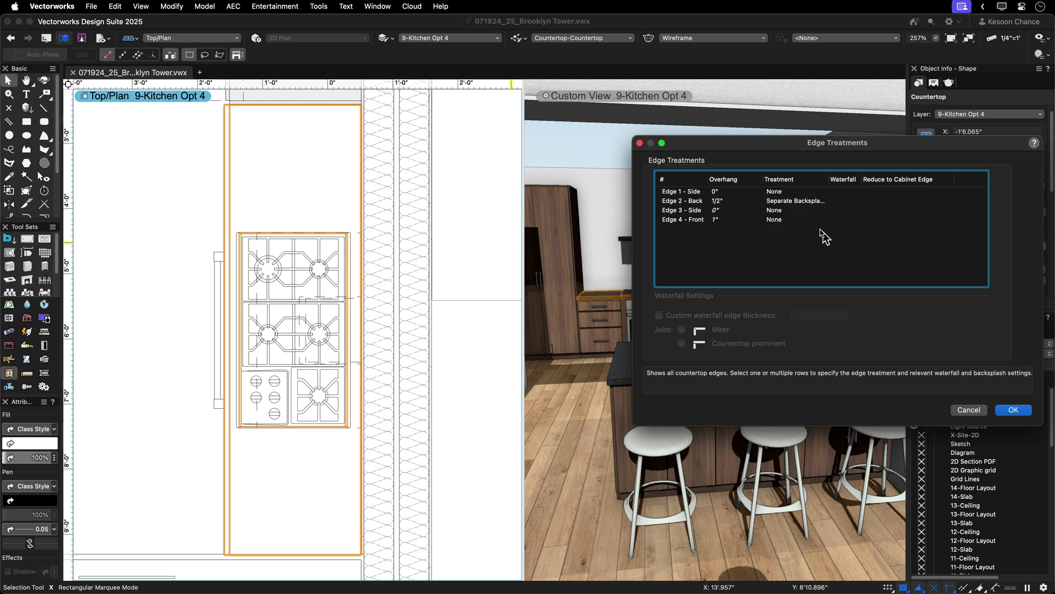
click(813, 220)
click(808, 231)
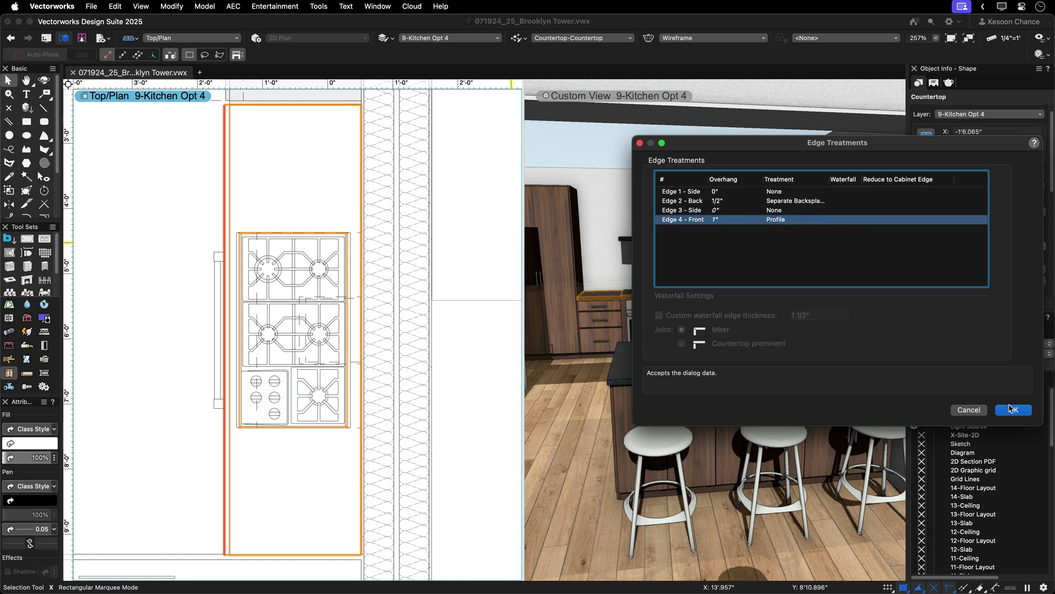
click(1013, 410)
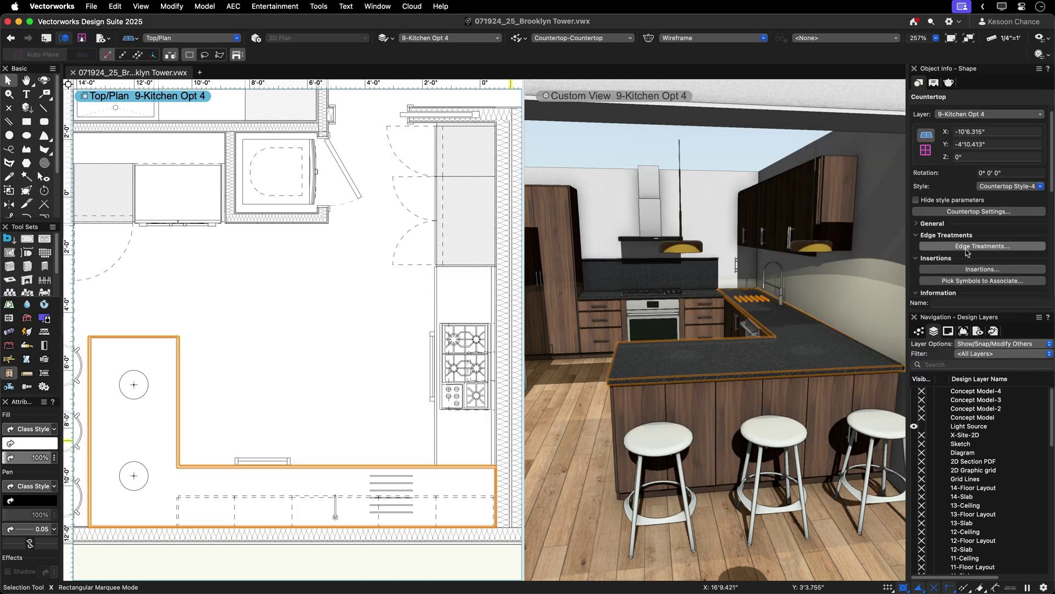
- On the L-shaped countertop, backsplash edges 3 and 4, reduce edge 4 to cabinet, waterfall edge 1
click(983, 246)
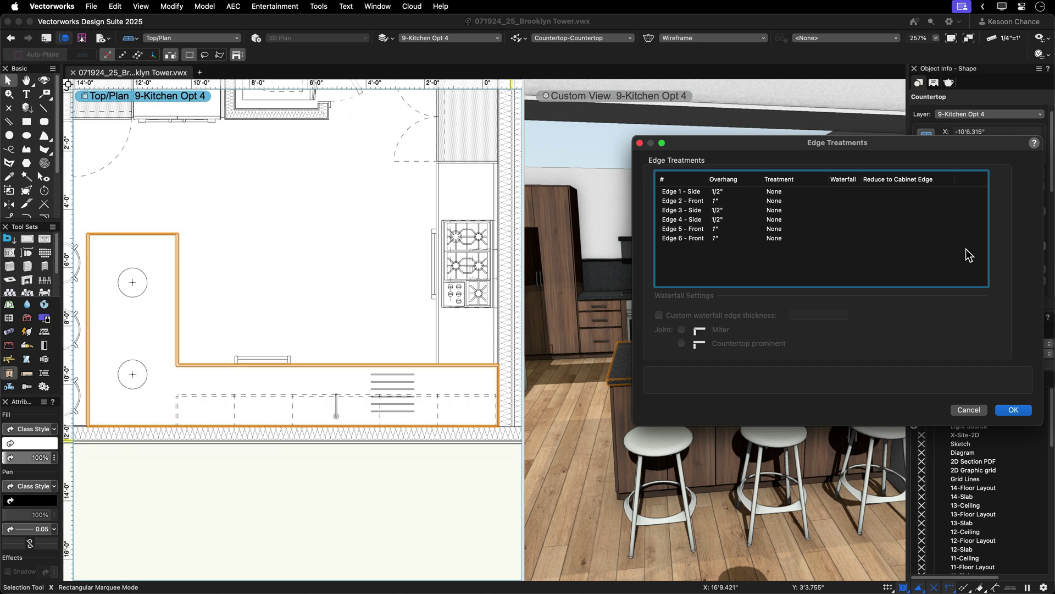
click(802, 214)
shift+click(803, 221)
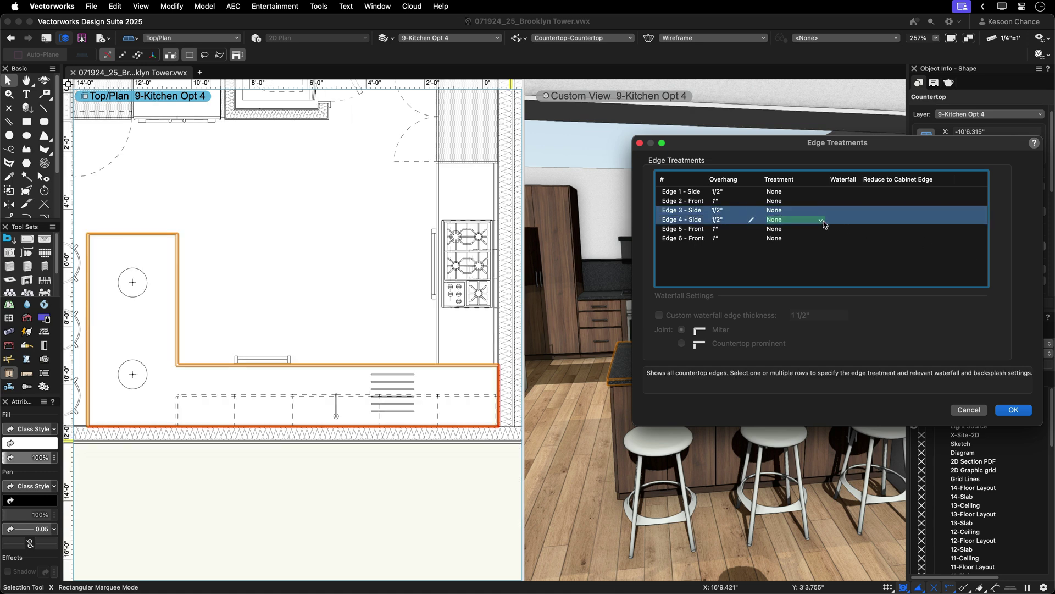
click(803, 220)
click(830, 253)
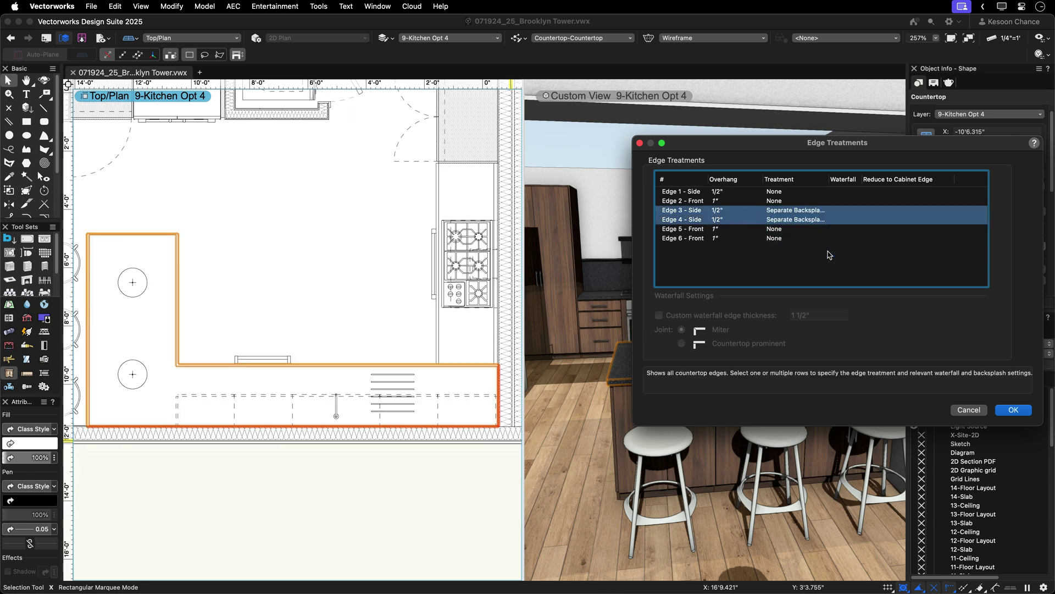
click(830, 255)
click(880, 221)
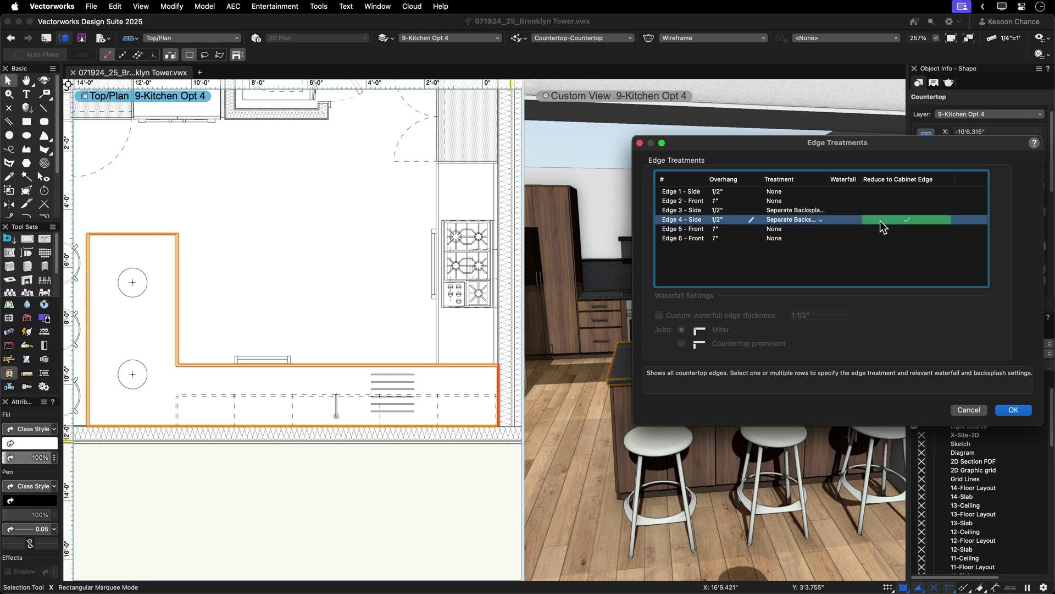
click(847, 193)
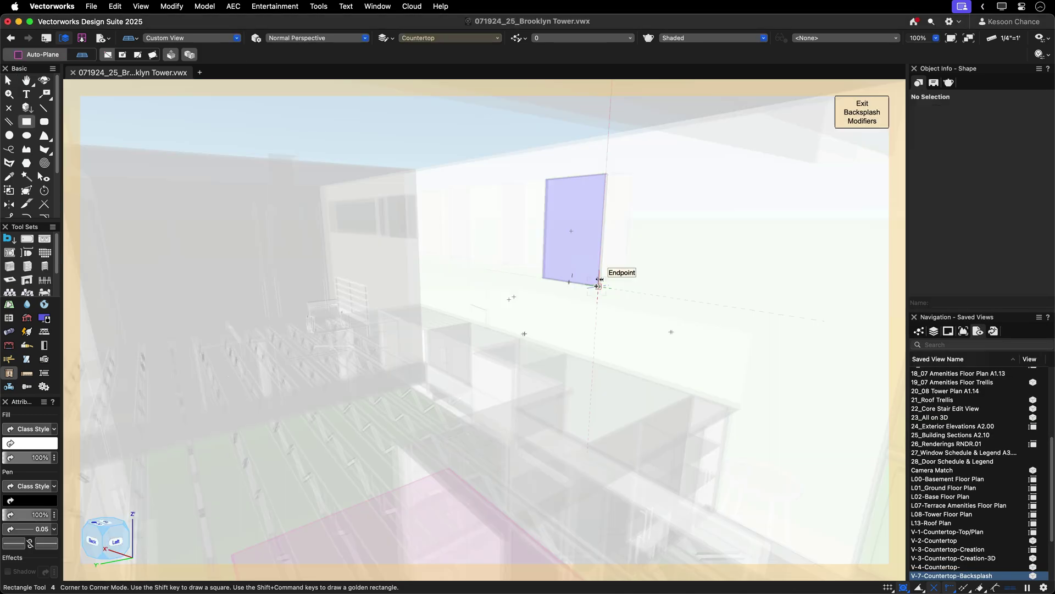
- Draw a rectangular backsplash modifier with its extrude height, then leave modifier editing
click(599, 285)
click(780, 444)
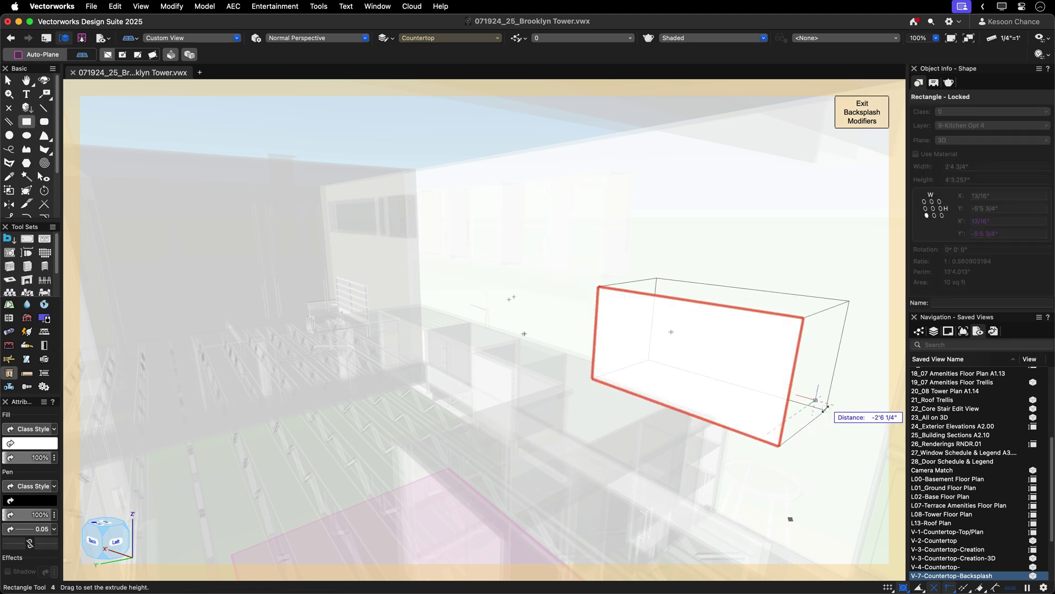
click(825, 409)
click(861, 113)
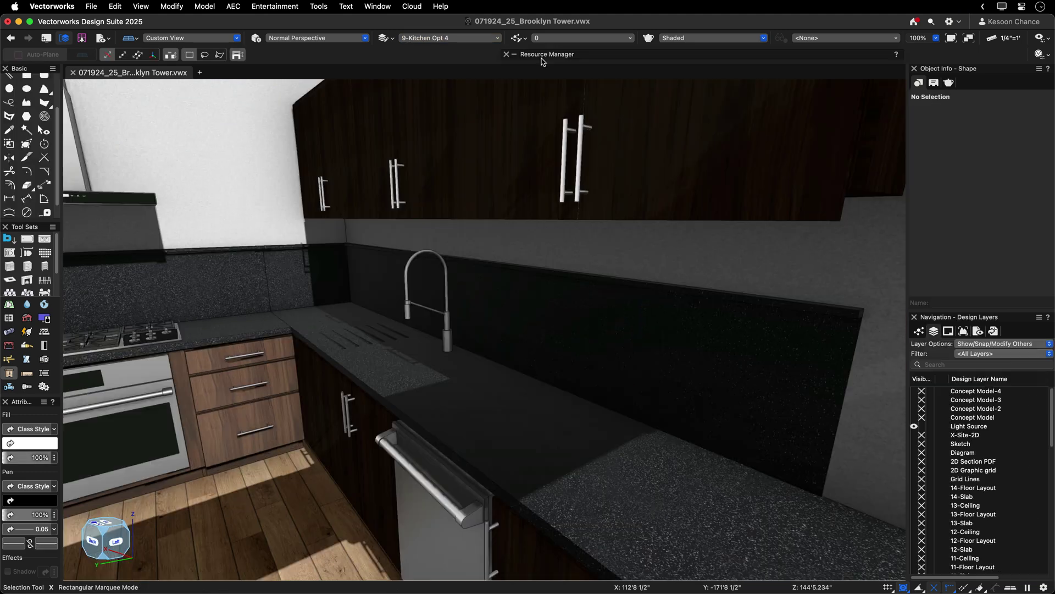
- Insert the Kraus Kore sink symbol and move it to the cabinet midpoint
click(542, 57)
double_click(631, 261)
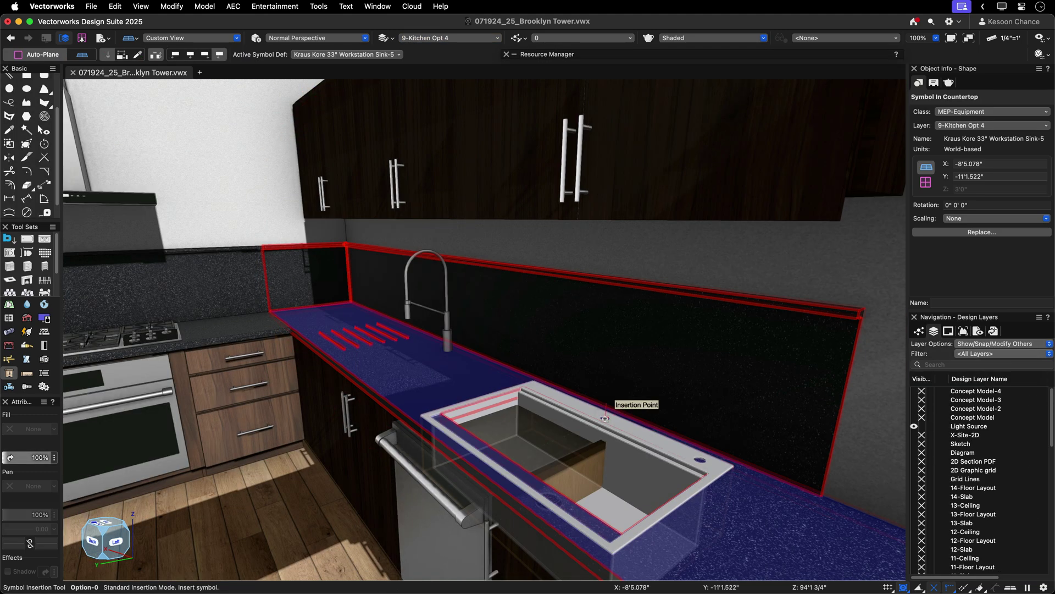
click(605, 419)
key(shift+m)
click(605, 418)
click(451, 350)
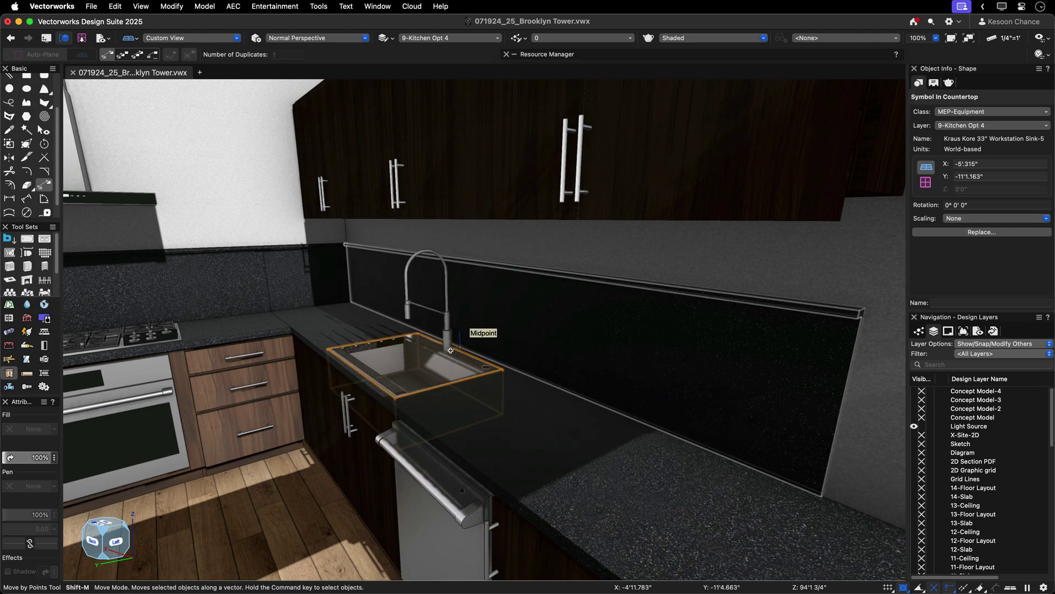
key(x)
click(495, 412)
- Make the sink an undermount insertion with a 1/2 Bevel Edge hole profile
click(942, 242)
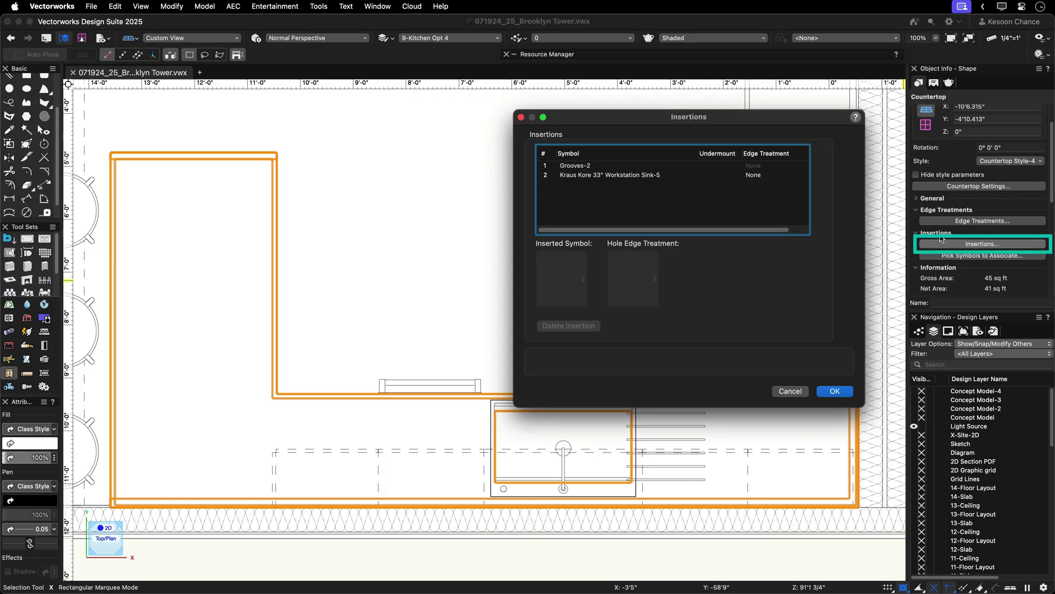
click(723, 175)
click(657, 282)
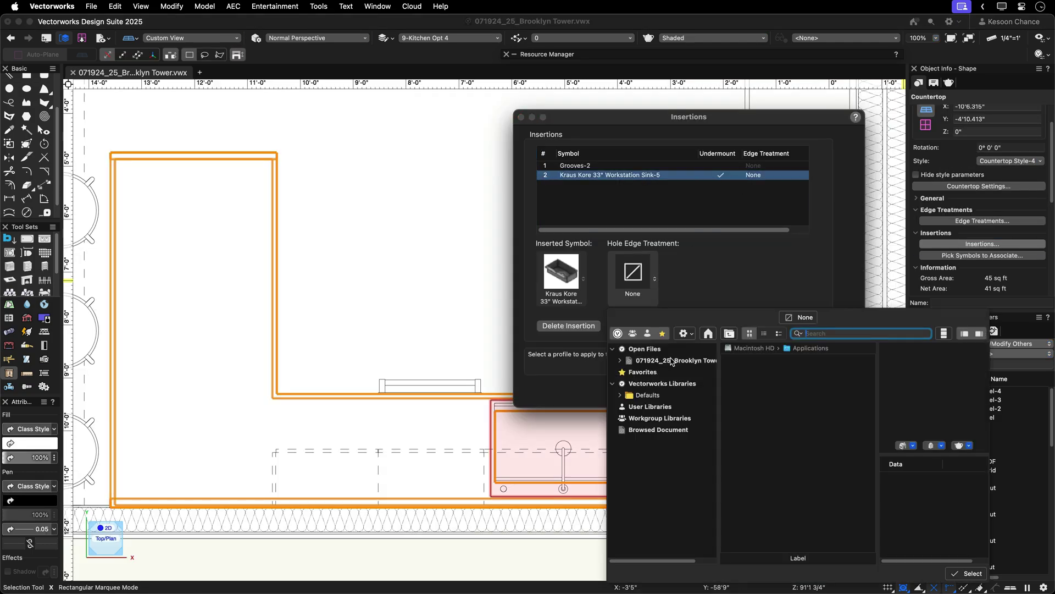
click(673, 362)
double_click(743, 389)
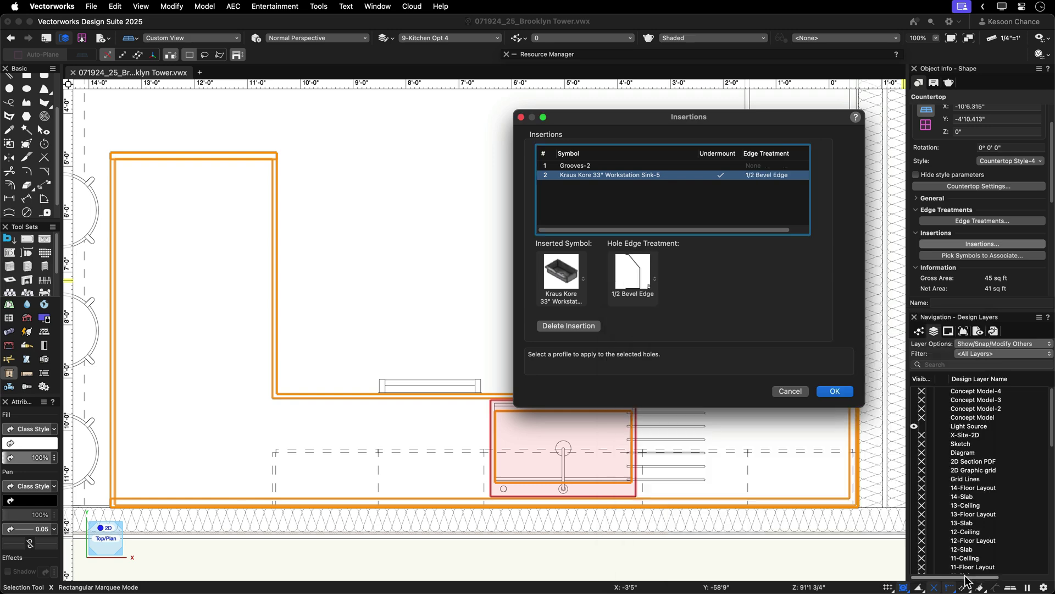
click(833, 394)
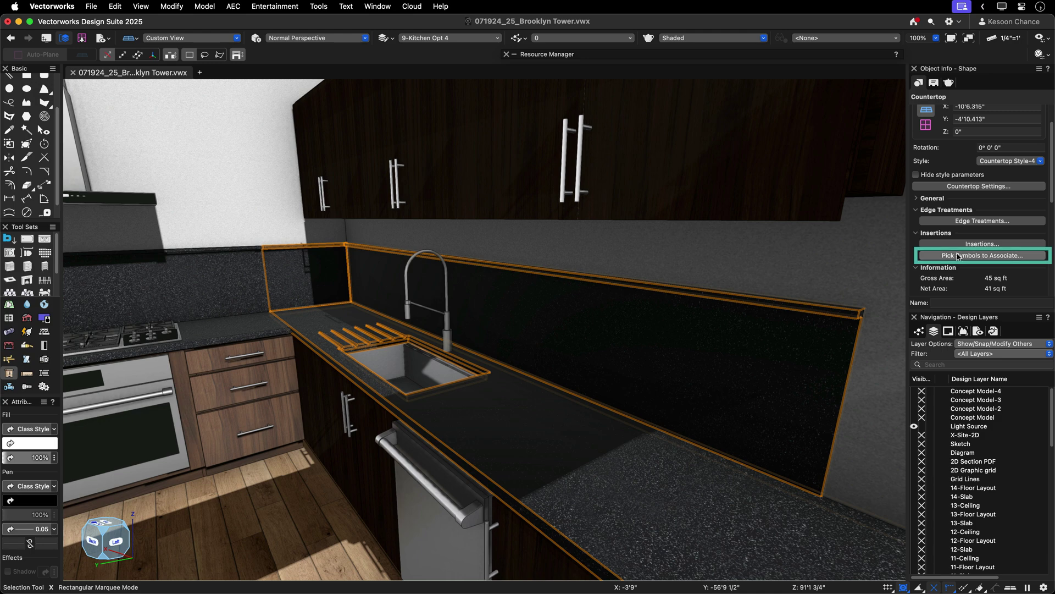
- Associate the Kraus Oletto faucet with the countertop and check its insertions list
click(958, 257)
click(446, 318)
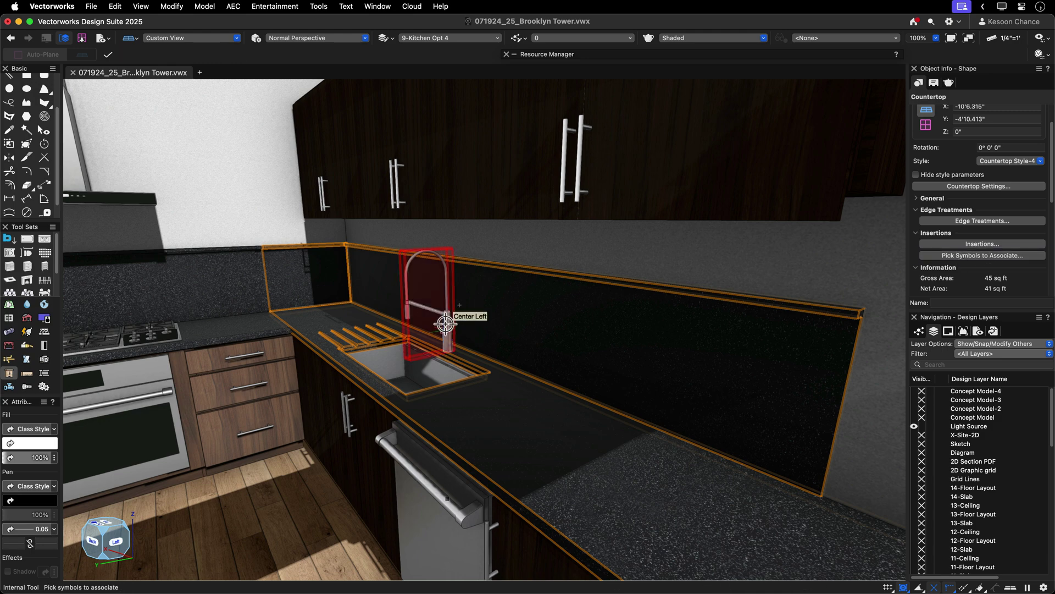
click(109, 58)
click(1004, 245)
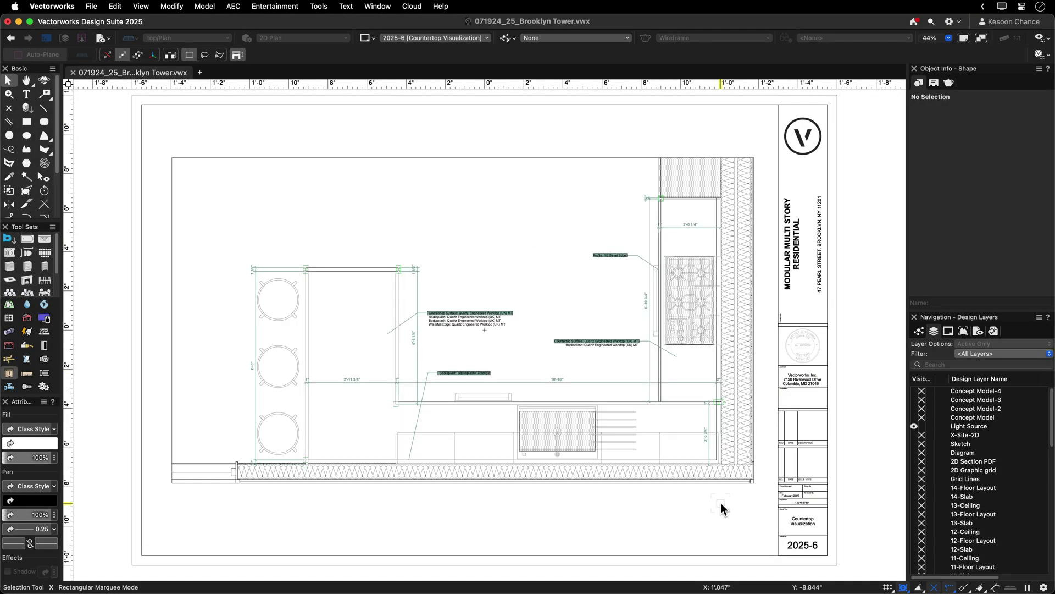
- Apply the VP-Countertop Edge data visualization to the countertop plan viewport
click(715, 478)
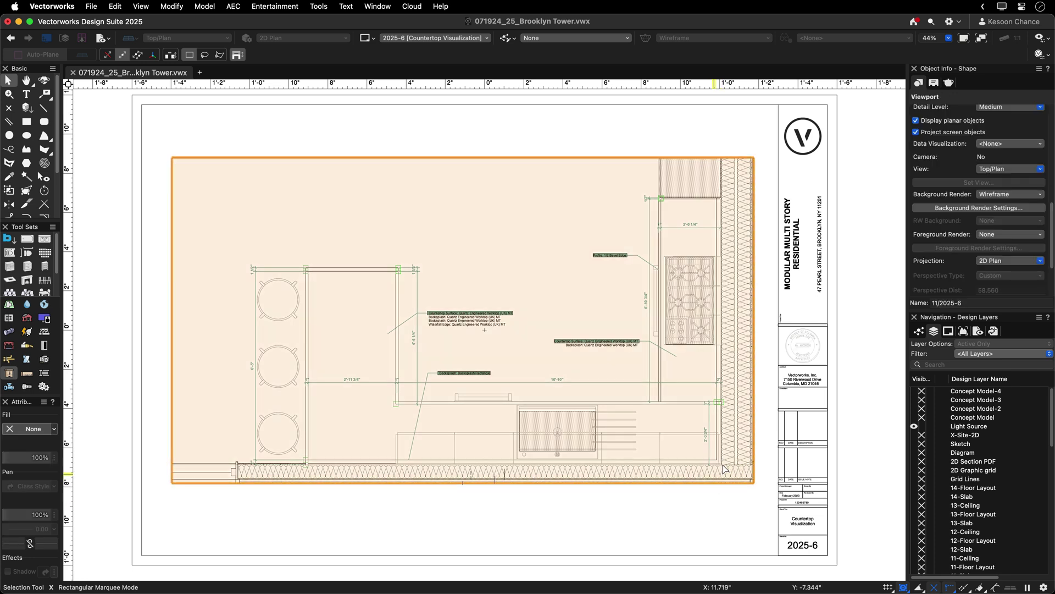
click(1011, 144)
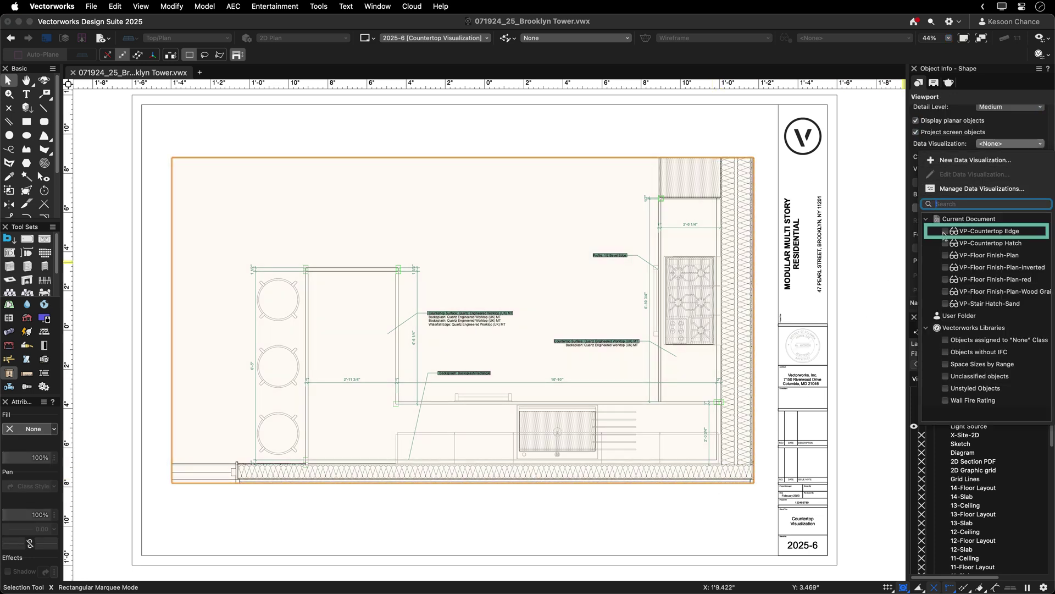
click(984, 230)
key(Escape)
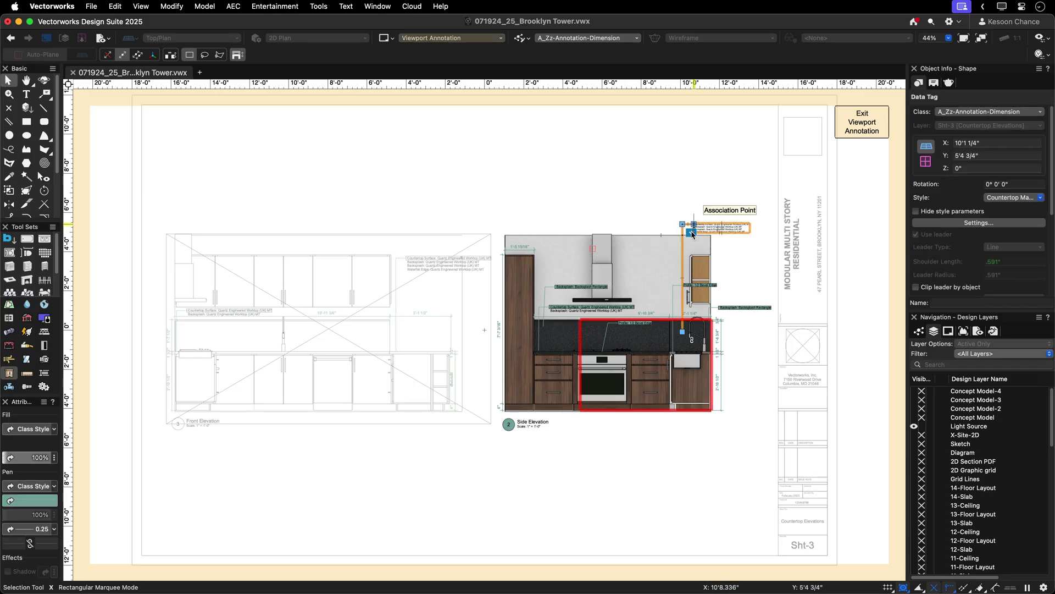
- Replace the data tag style with Countertop Material Name w Leader, then exit viewport annotation
scroll(495, 302, up, 3)
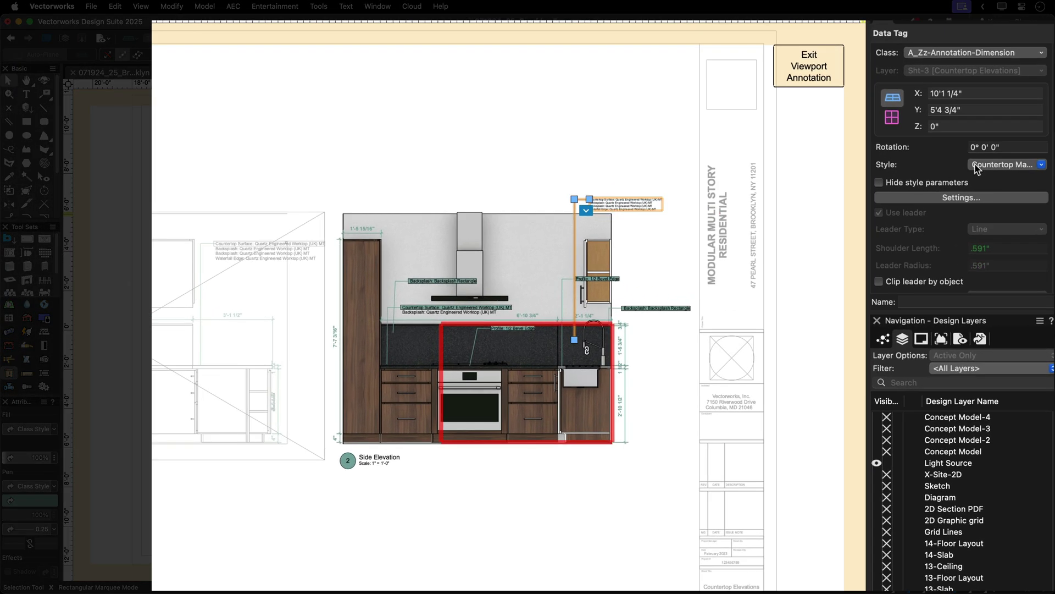
click(976, 165)
click(885, 196)
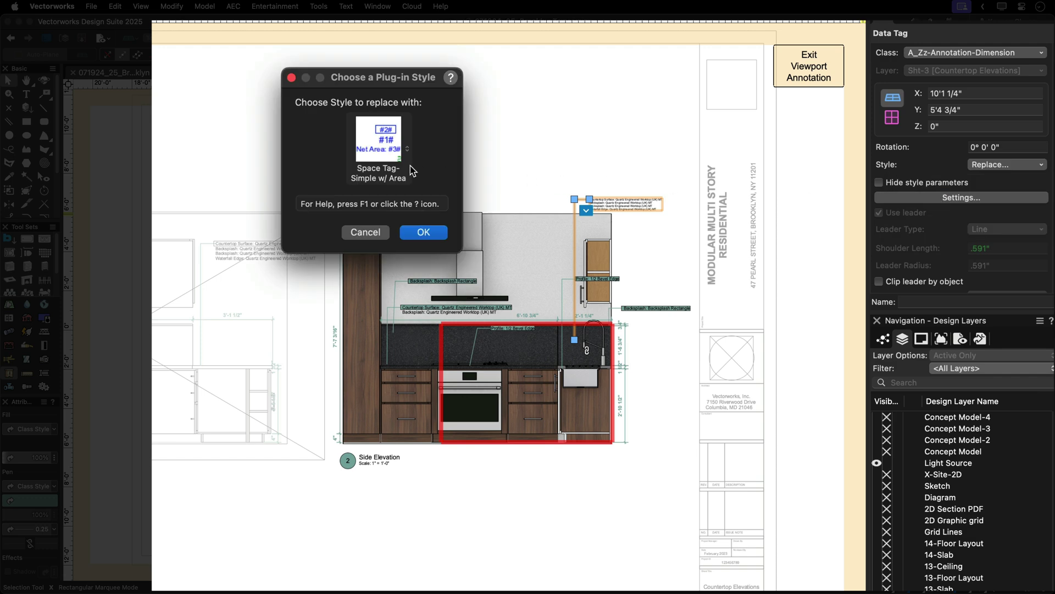
click(393, 168)
scroll(507, 259, up, 10)
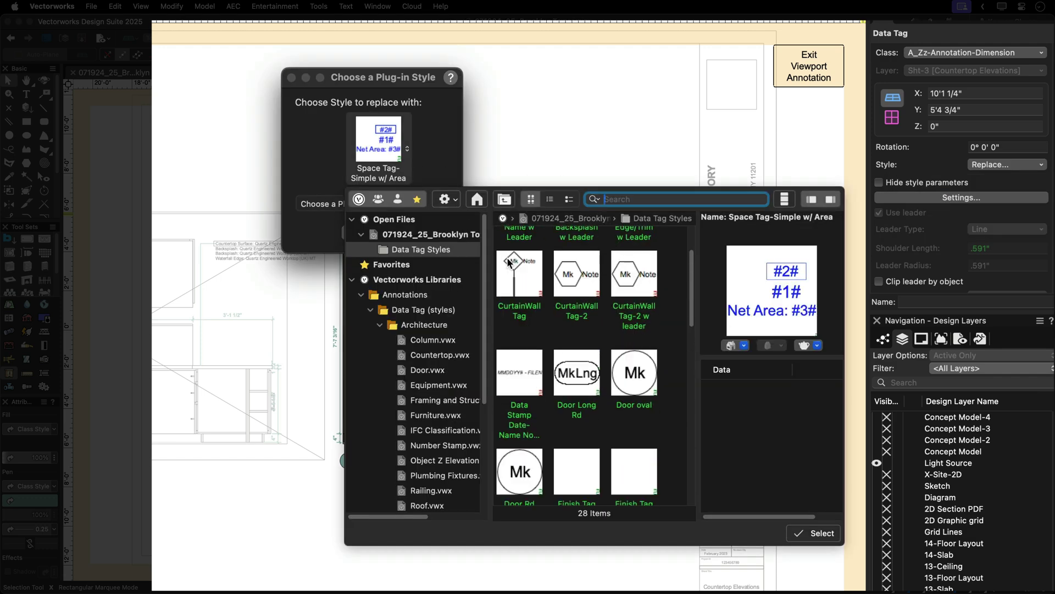
click(508, 262)
click(798, 529)
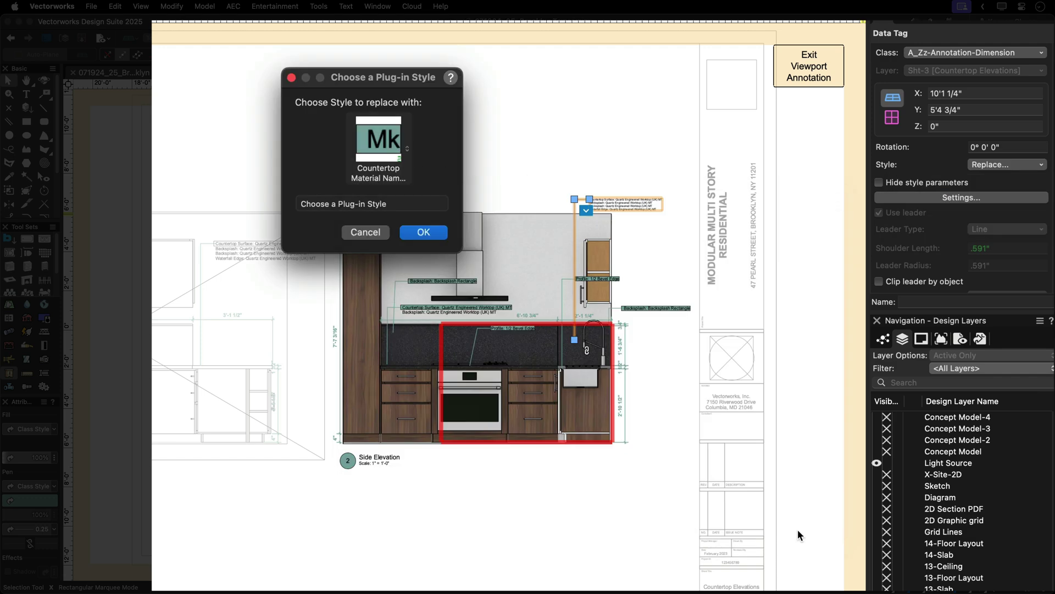
key(Return)
click(797, 529)
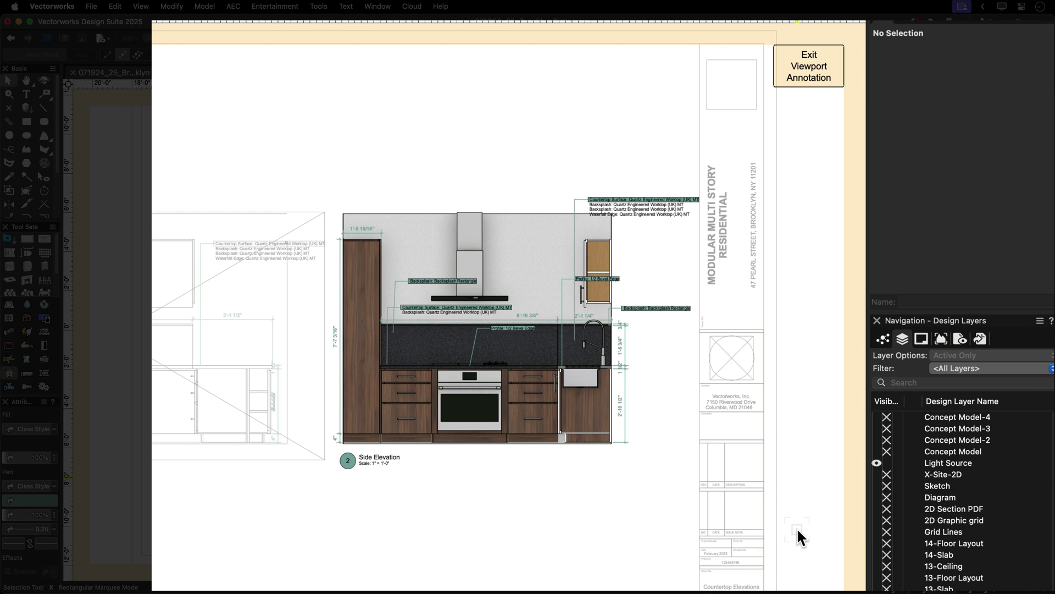
click(807, 80)
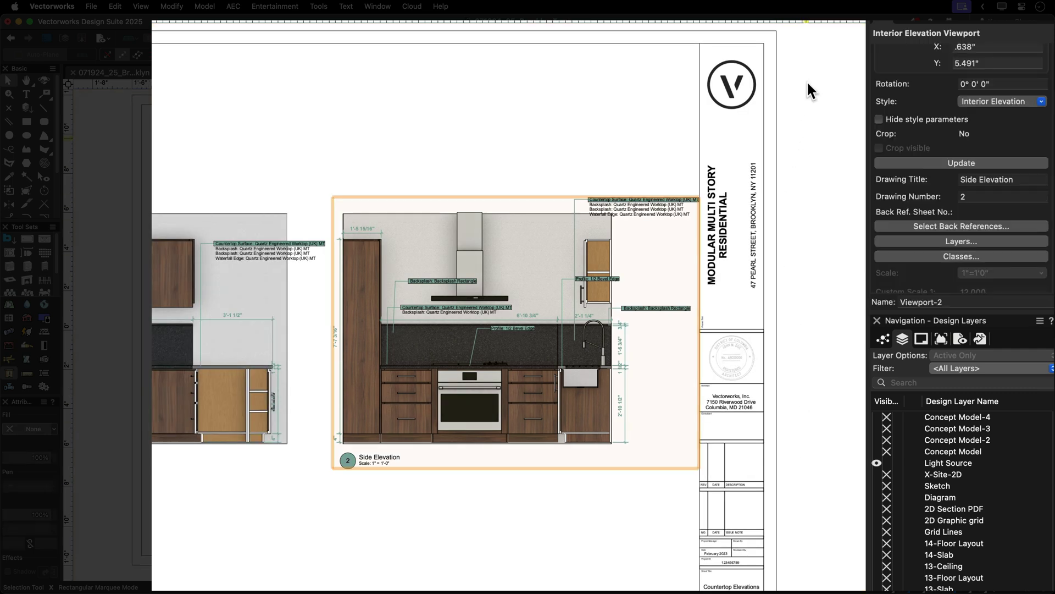